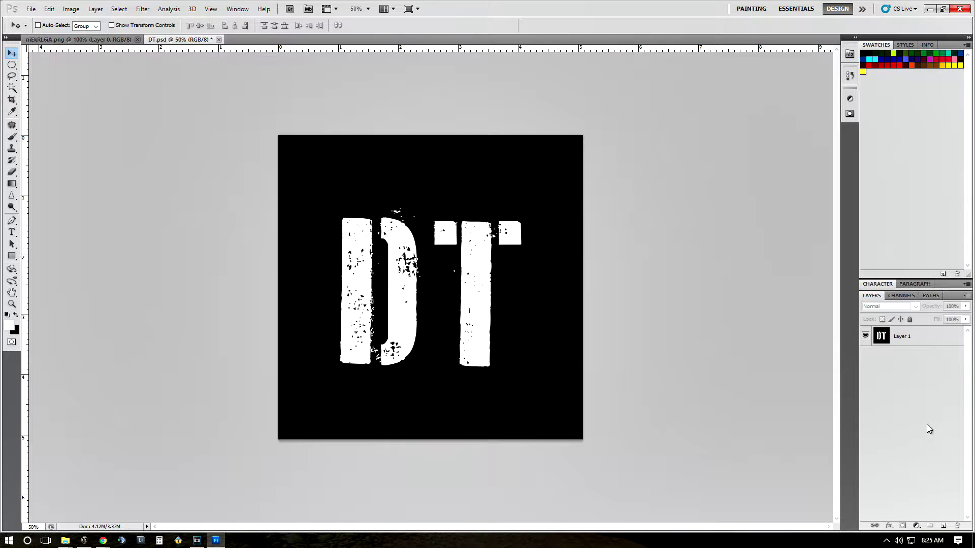
# Crop DT.psd to 194 × 210 px with the resolution cleared, nudging the crop box right.
pyautogui.click(12, 100)
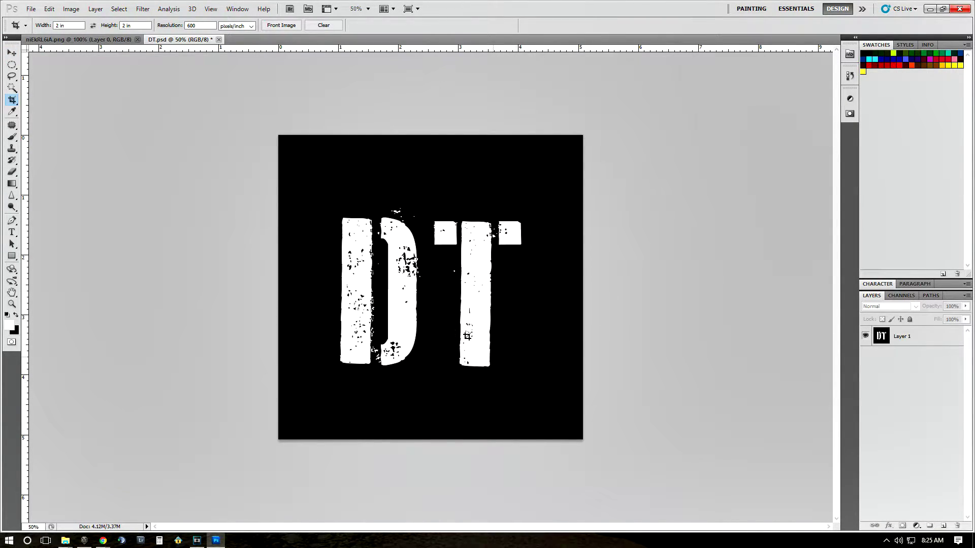
pyautogui.click(200, 25)
pyautogui.press('BackSpace')
pyautogui.press('Tab')
pyautogui.write('15')
pyautogui.write('4px')
pyautogui.press('Tab')
pyautogui.write('210')
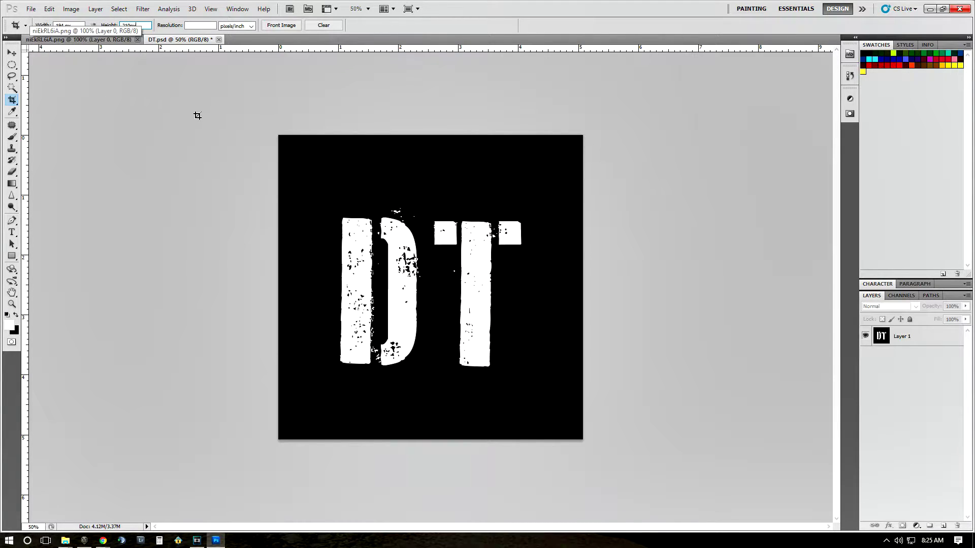
pyautogui.moveTo(262, 125); pyautogui.dragTo(717, 464)
pyautogui.press('Right')
pyautogui.press('Right')
pyautogui.press('Right')
pyautogui.press('Right')
pyautogui.press('Right')
pyautogui.press('Right')
pyautogui.press('Right')
pyautogui.press('Right')
pyautogui.press('Right')
pyautogui.press('Right')
pyautogui.press('Right')
pyautogui.press('Right')
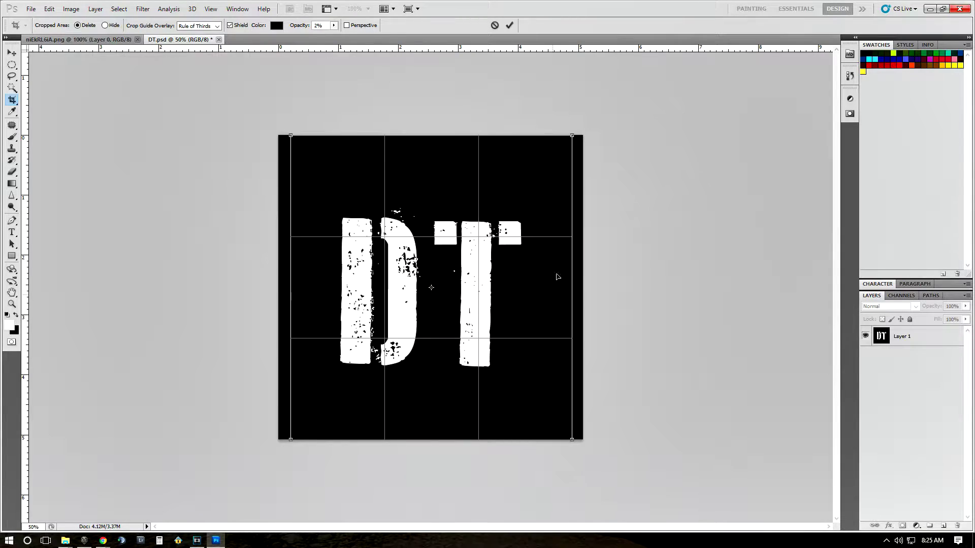
pyautogui.click(509, 26)
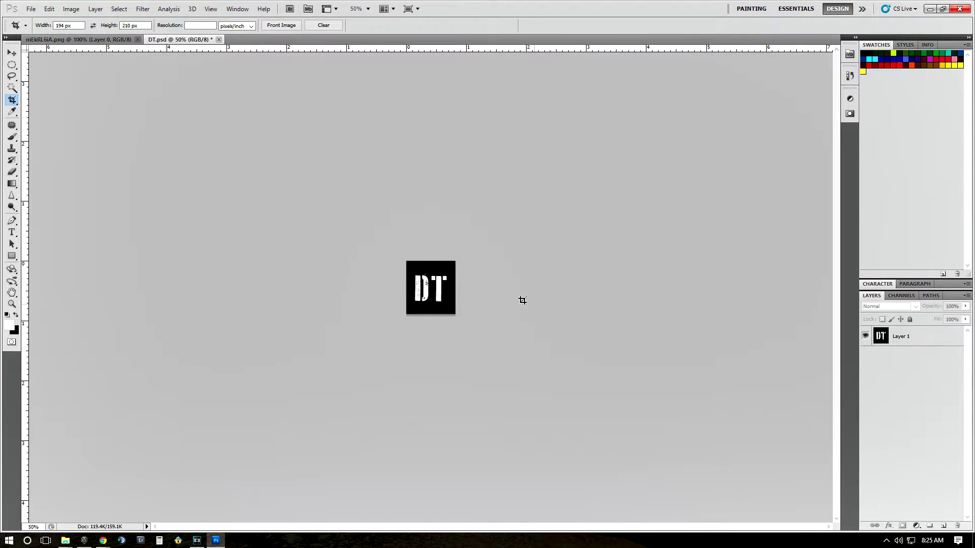
# Zoom to 300% and draw an elliptical circle selection around the DT letters.
pyautogui.press('z')
pyautogui.click(433, 283)
pyautogui.click(434, 283)
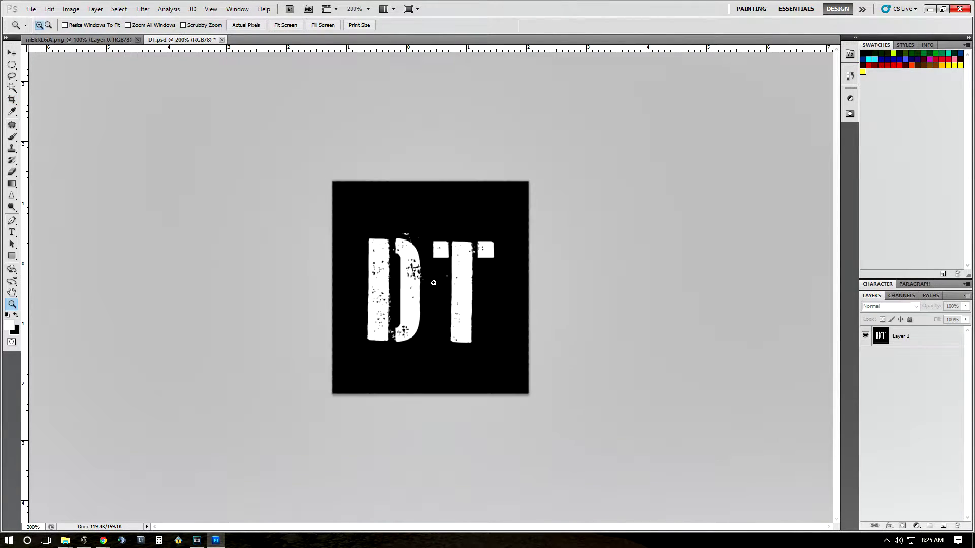
pyautogui.click(12, 53)
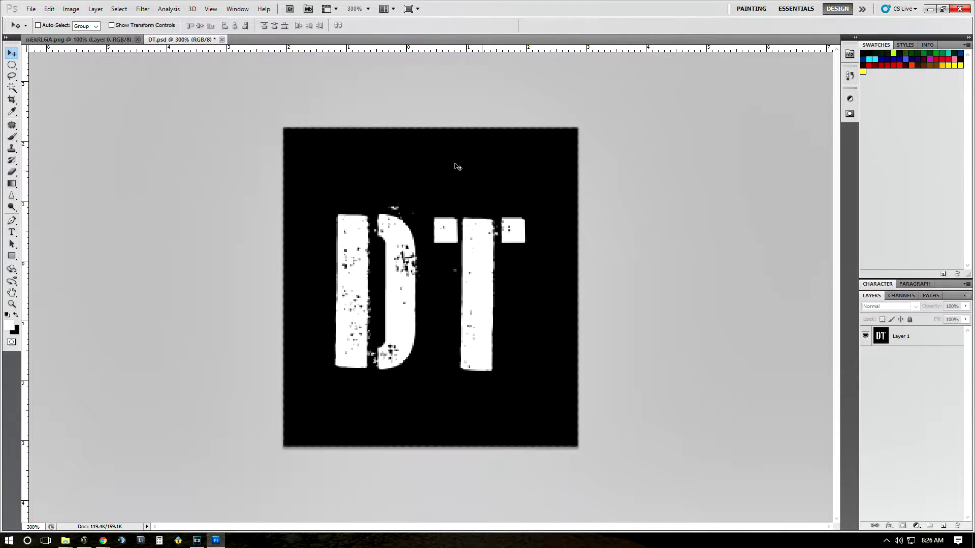
pyautogui.click(12, 66)
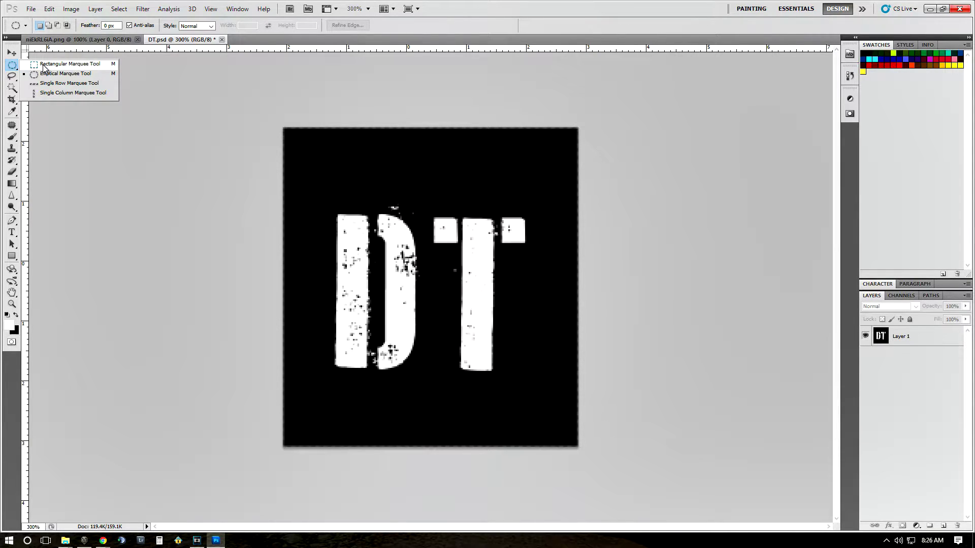
pyautogui.click(58, 74)
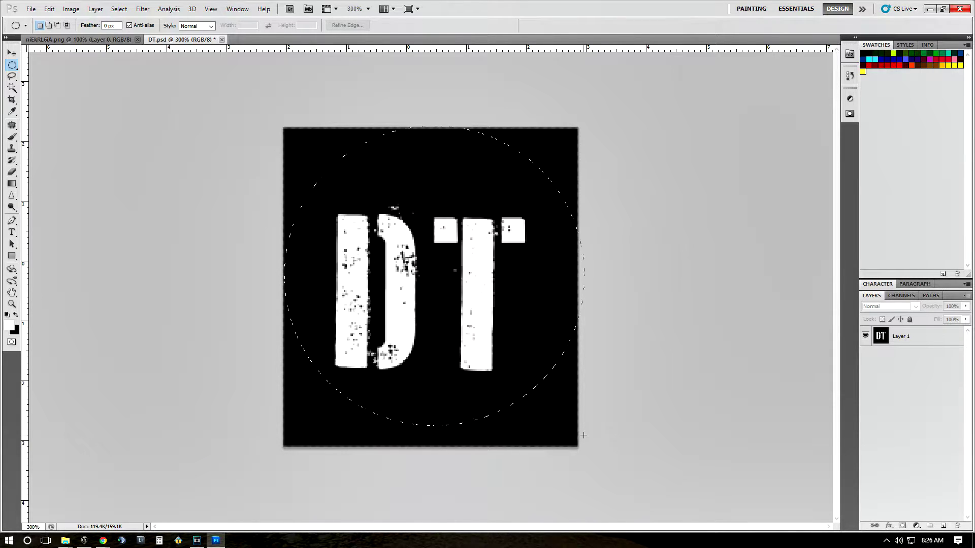
pyautogui.moveTo(583, 435); pyautogui.dragTo(557, 410)
pyautogui.moveTo(564, 426); pyautogui.dragTo(559, 424)
# Invert the selection, delete everything outside the circle on Layer 1, and deselect.
pyautogui.hotkey('ctrl', 'shift', 'i')
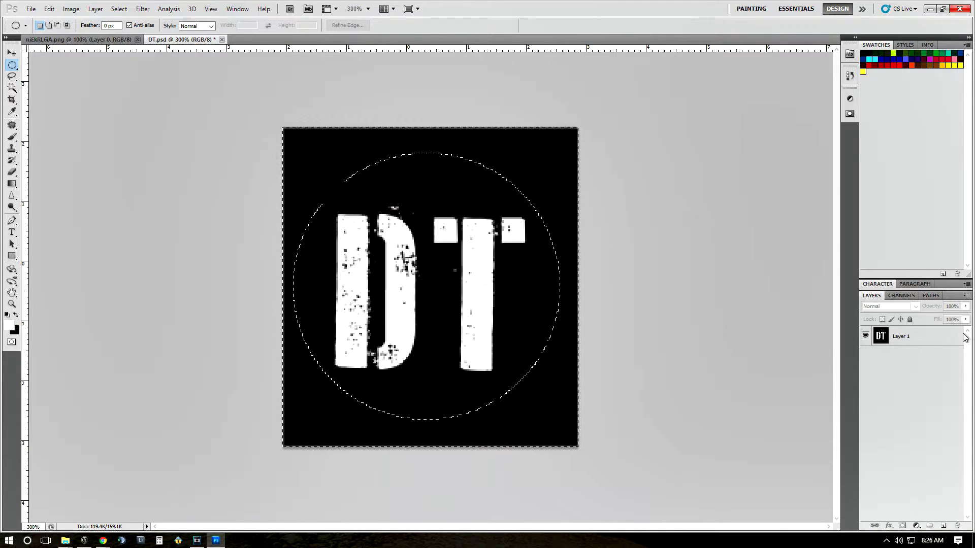
pyautogui.click(923, 339)
pyautogui.press('Delete')
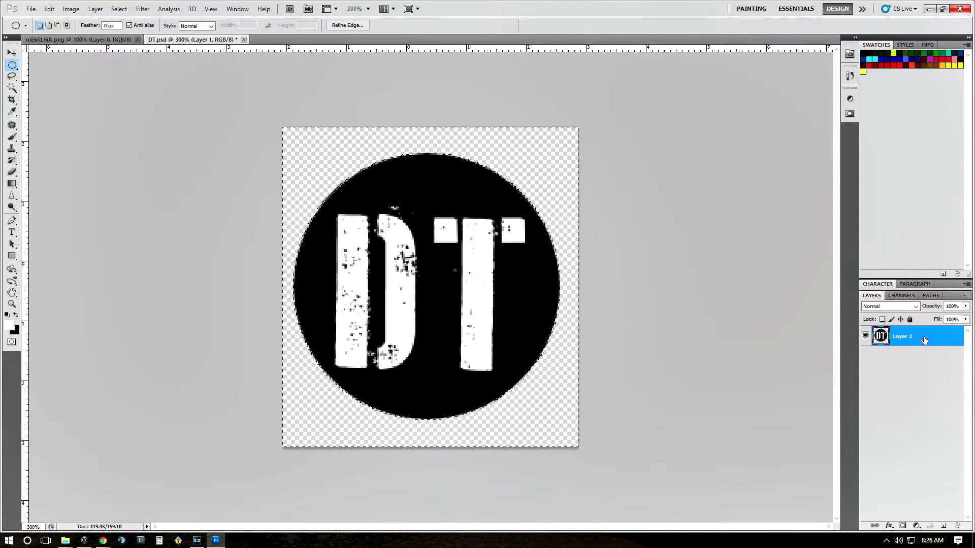
pyautogui.hotkey('ctrl', 'd')
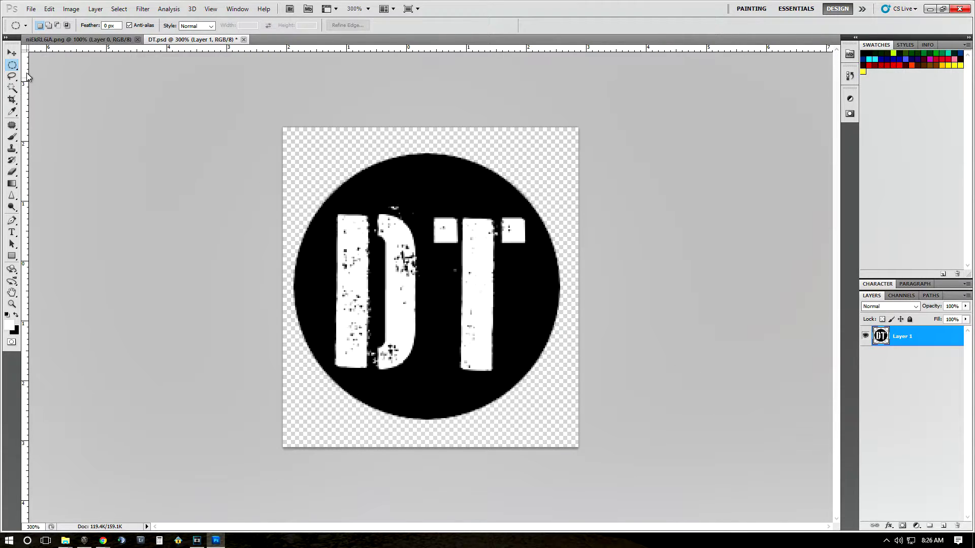
# Align Layer 1's DT circle to the canvas's vertical and horizontal centres.
pyautogui.click(12, 56)
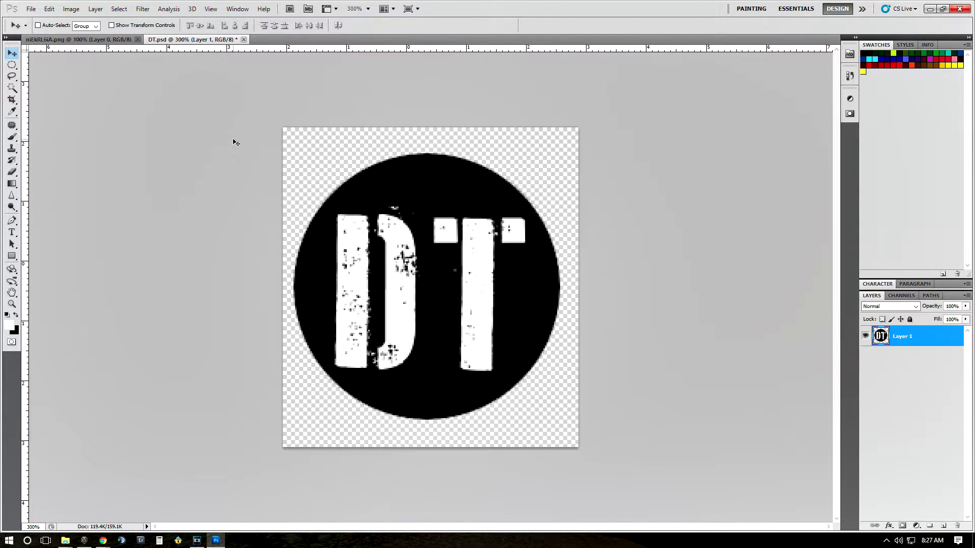
pyautogui.hotkey('ctrl', 'a')
pyautogui.click(200, 26)
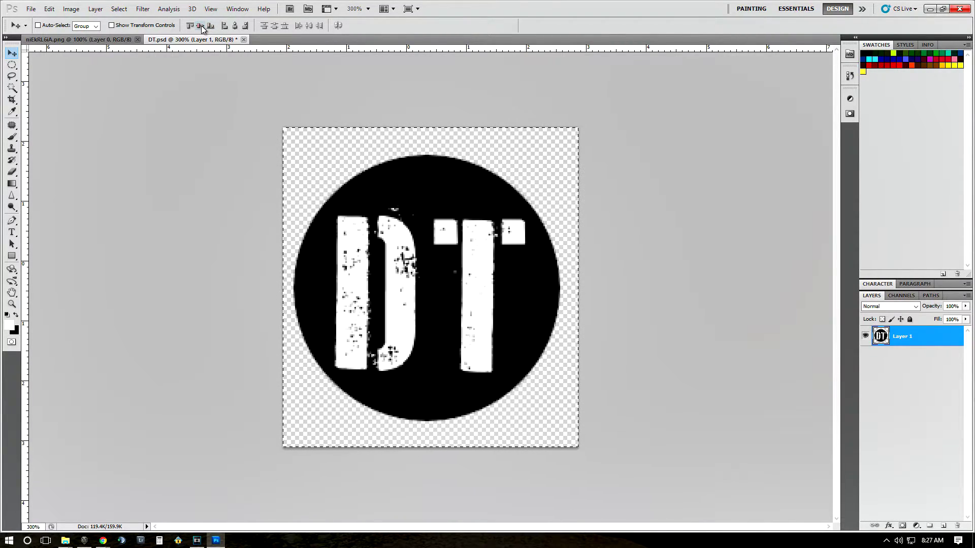
pyautogui.click(233, 26)
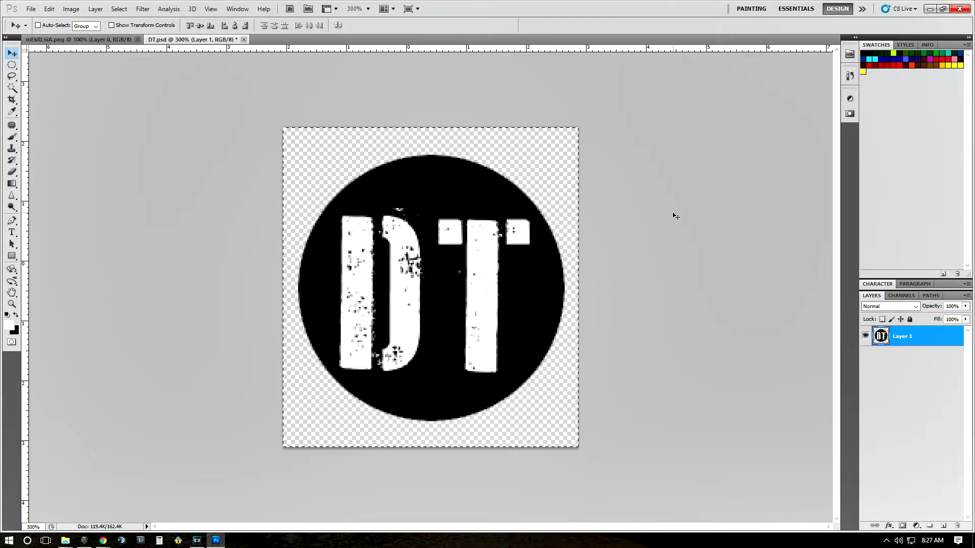
pyautogui.hotkey('ctrl', 'd')
pyautogui.hotkey('ctrl', 't')
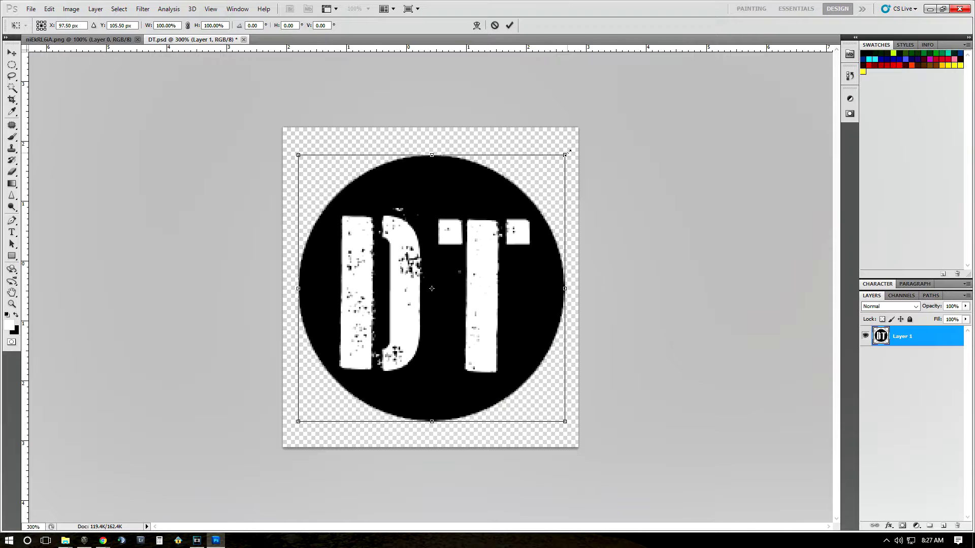
# Scale the DT circle down to 67.52% and re-align it to the canvas centre.
pyautogui.moveTo(568, 152); pyautogui.dragTo(518, 276)
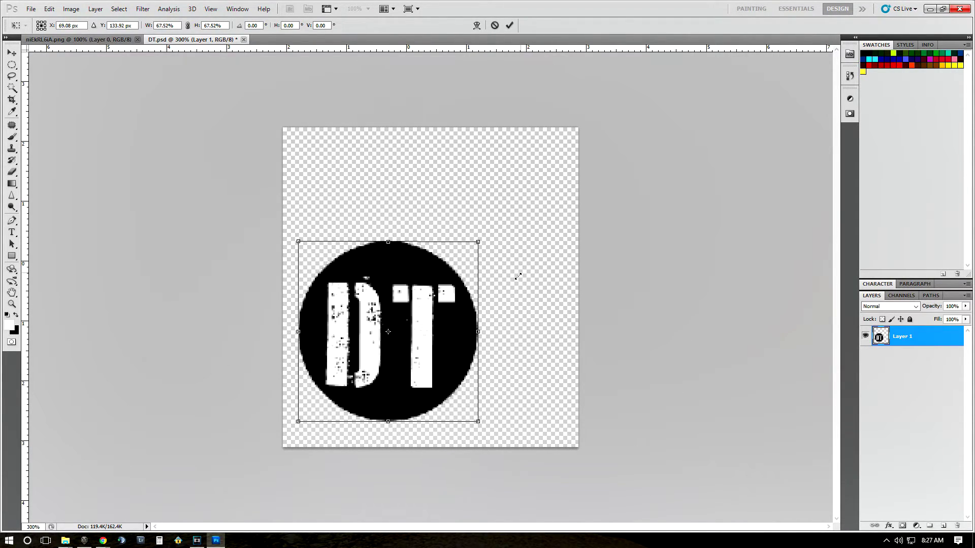
pyautogui.click(509, 25)
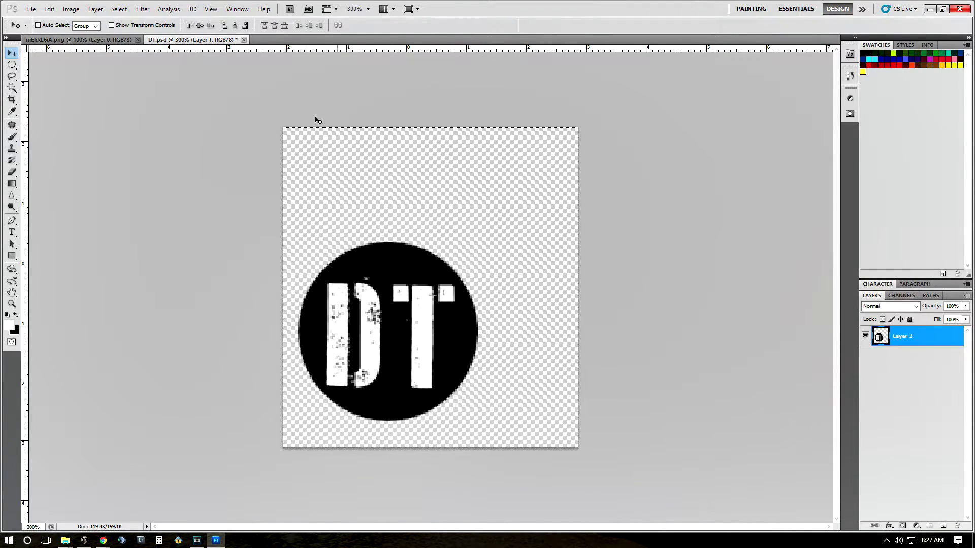
pyautogui.hotkey('ctrl', 'a')
pyautogui.click(201, 29)
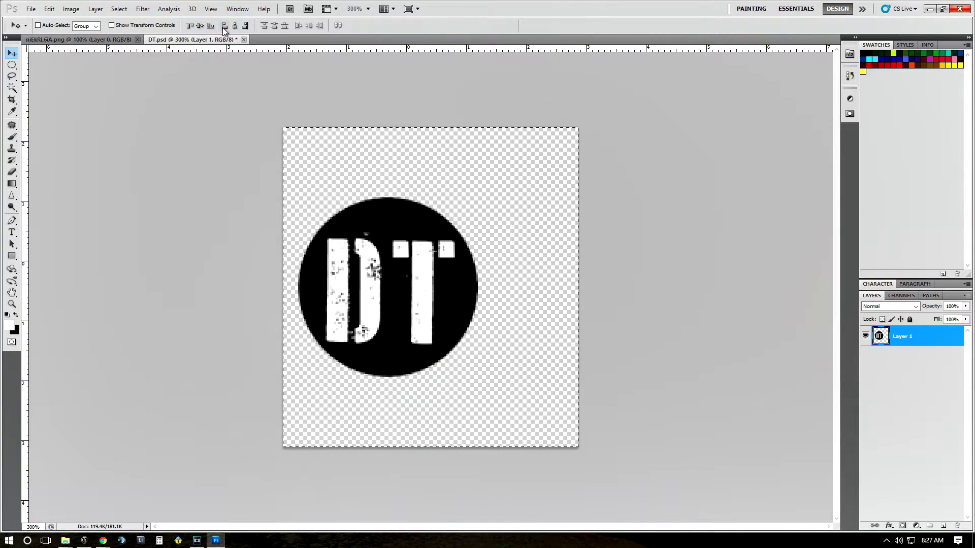
pyautogui.click(235, 26)
pyautogui.hotkey('ctrl', 'd')
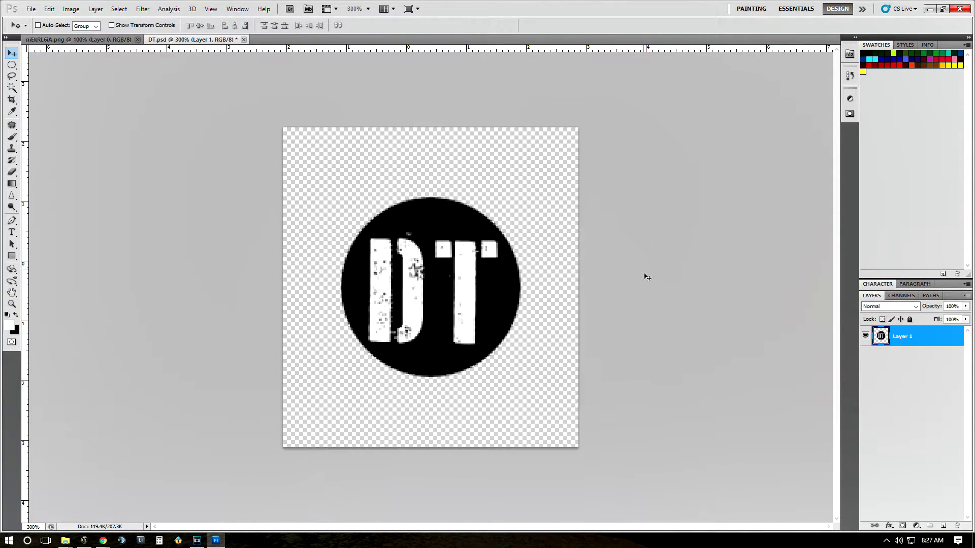
# Add an ff0000 Outer Glow to Layer 1 with 0% spread, 43 px size, 100% opacity.
pyautogui.doubleClick(927, 338)
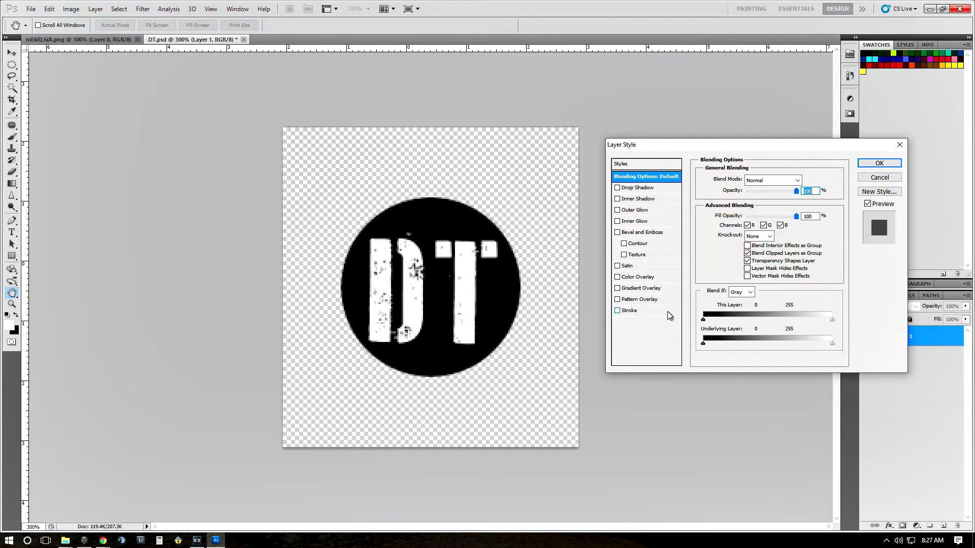
pyautogui.click(640, 209)
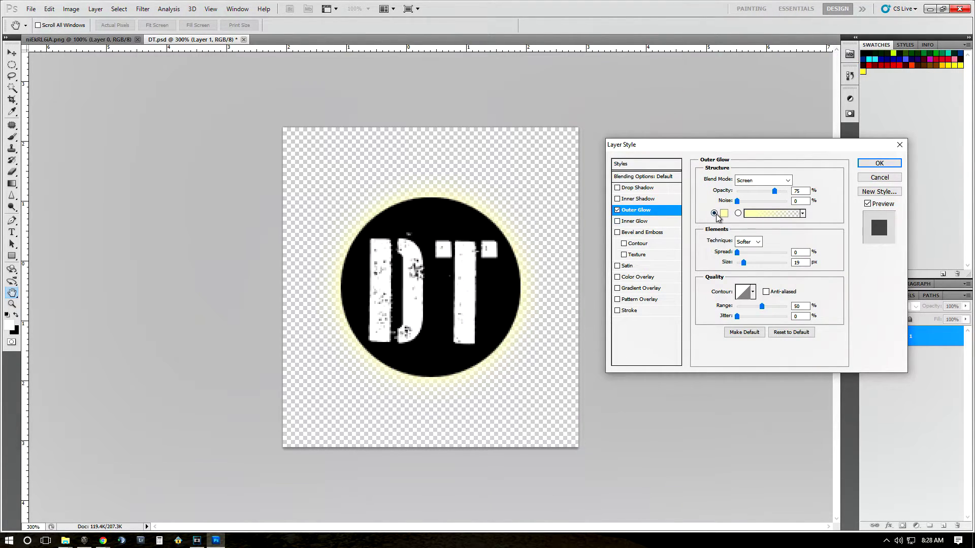
pyautogui.click(723, 213)
pyautogui.moveTo(815, 210); pyautogui.dragTo(818, 187)
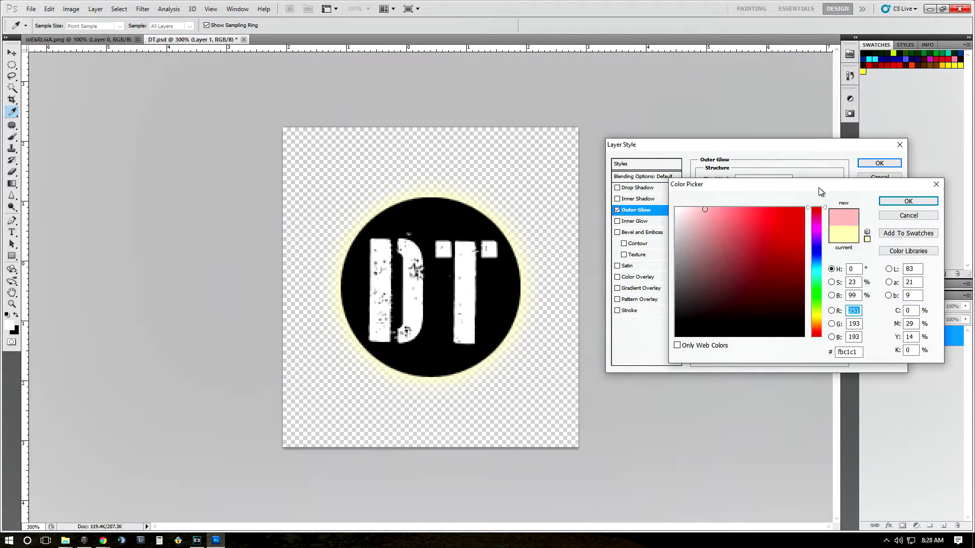
pyautogui.moveTo(772, 222); pyautogui.dragTo(813, 200)
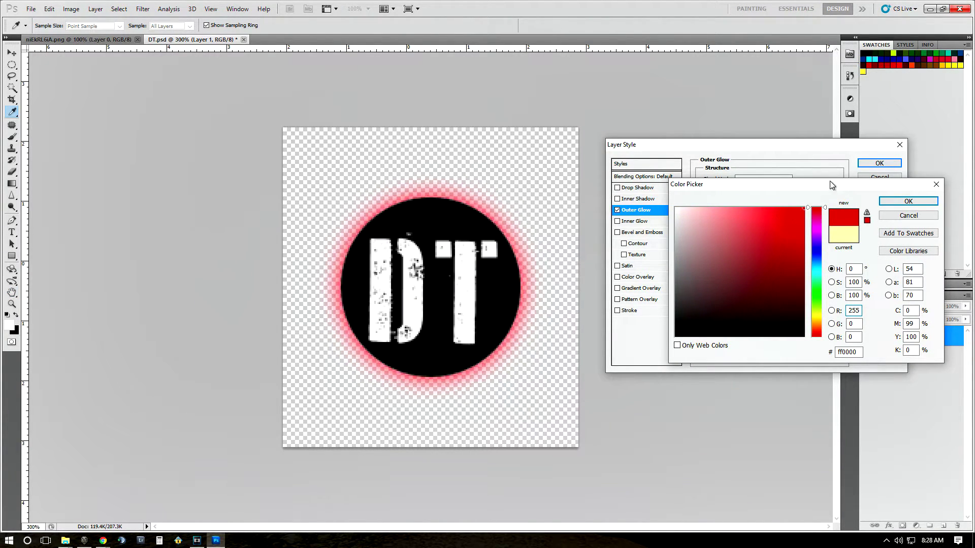
pyautogui.click(907, 202)
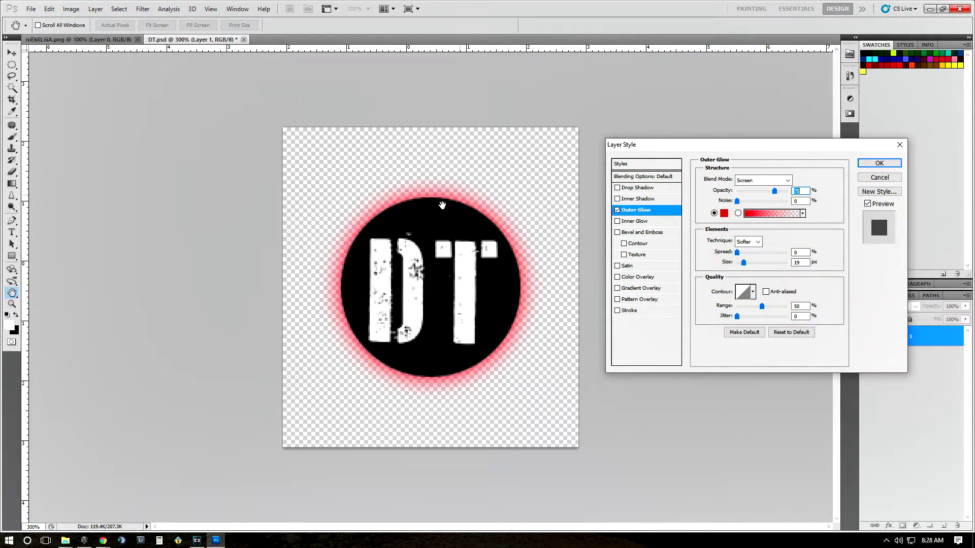
pyautogui.click(738, 253)
pyautogui.moveTo(737, 254); pyautogui.dragTo(785, 257)
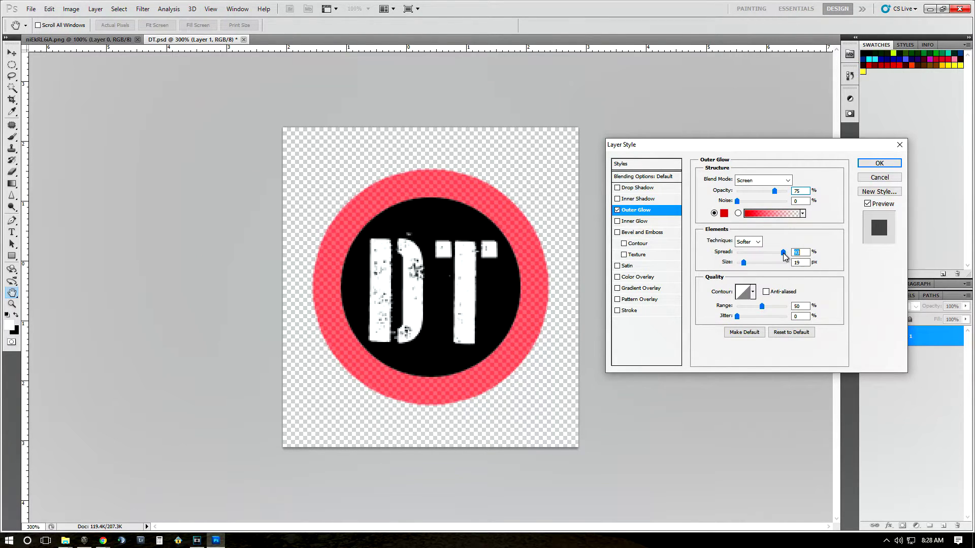
pyautogui.moveTo(784, 257); pyautogui.dragTo(685, 253)
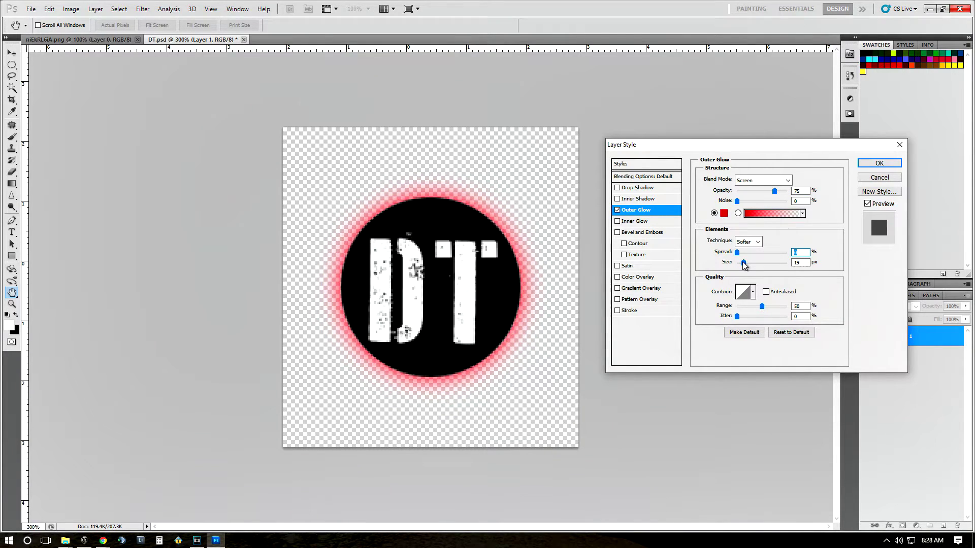
pyautogui.moveTo(742, 262)
pyautogui.mouseDown()
pyautogui.moveTo(765, 263)
pyautogui.moveTo(748, 265)
pyautogui.mouseUp()
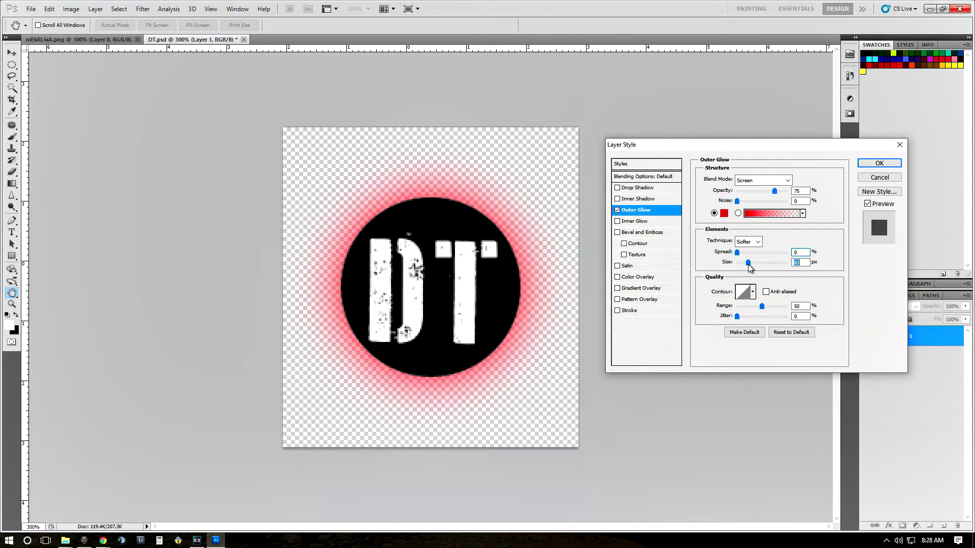
pyautogui.moveTo(774, 191); pyautogui.dragTo(818, 195)
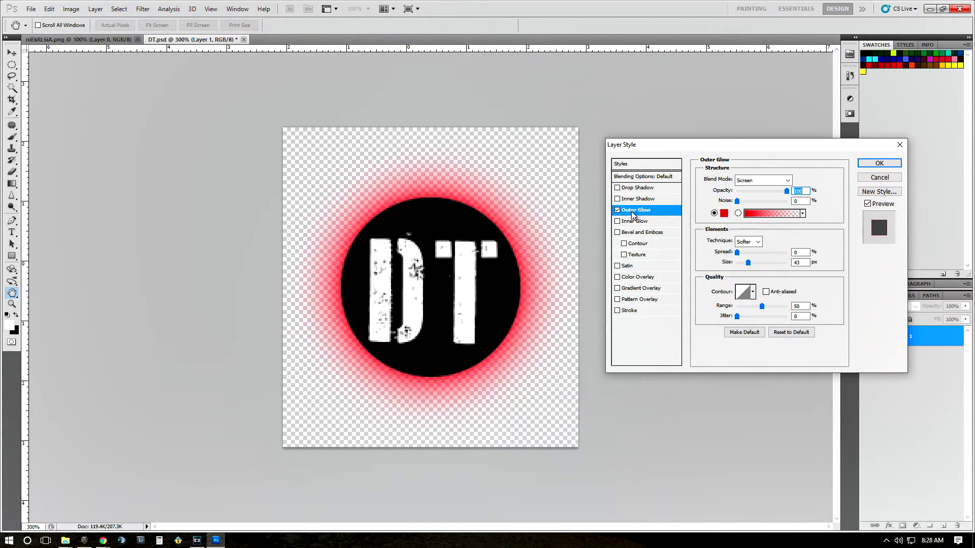
# Apply the glow style and save a PNG copy as DT.png on the Desktop, Interlace None.
pyautogui.click(879, 163)
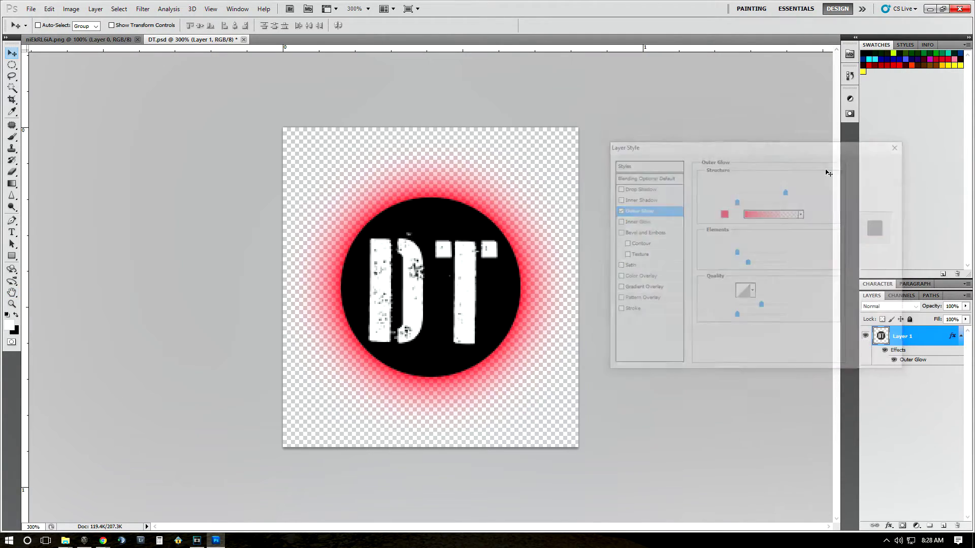
pyautogui.click(31, 9)
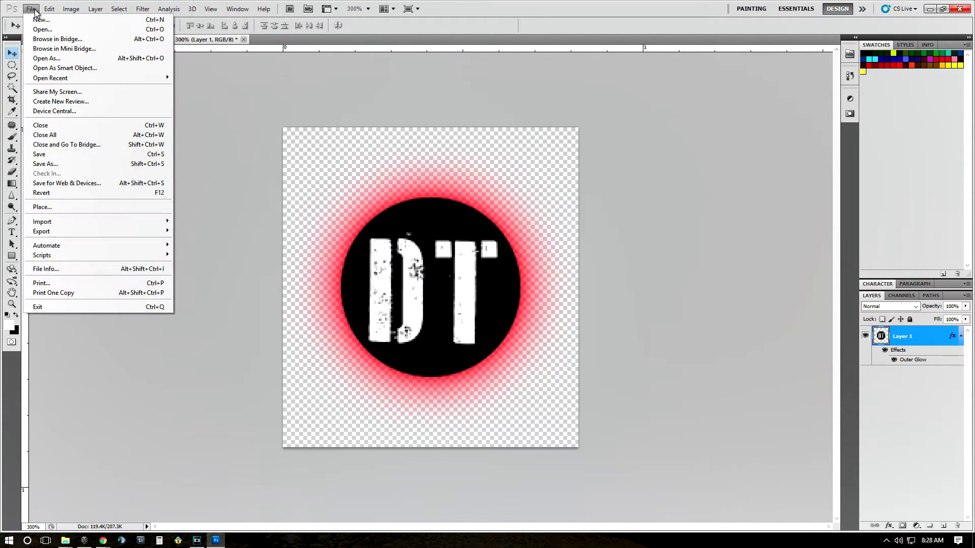
pyautogui.click(53, 163)
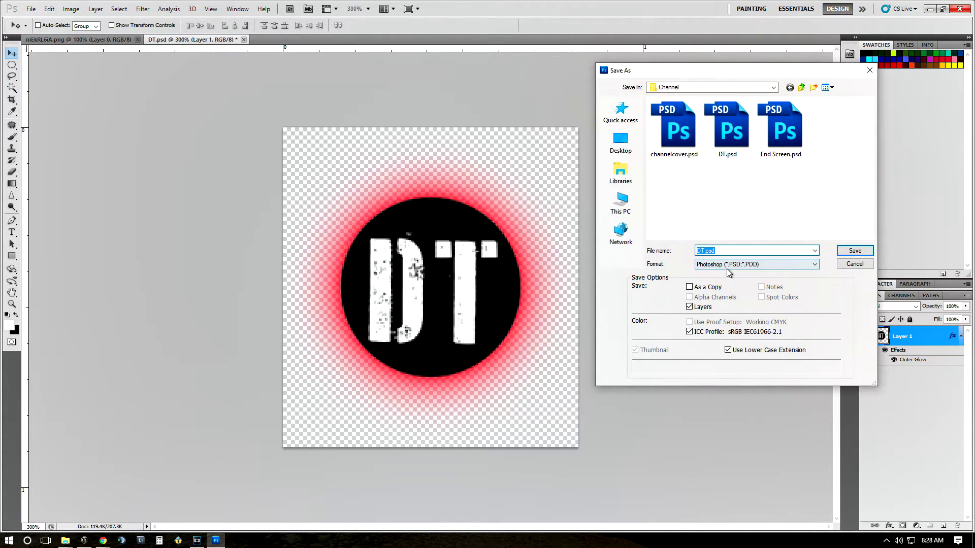
pyautogui.click(729, 265)
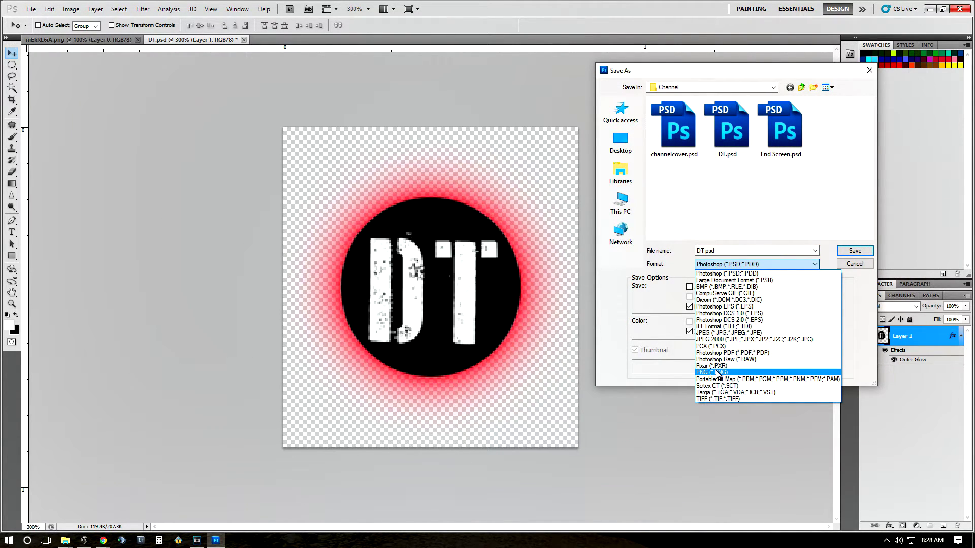
pyautogui.click(716, 373)
pyautogui.click(621, 141)
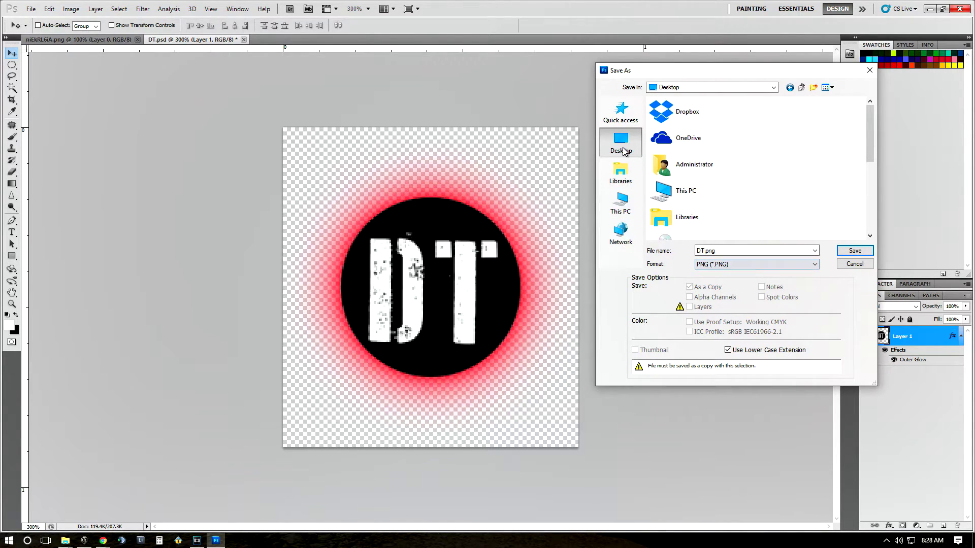
pyautogui.click(856, 252)
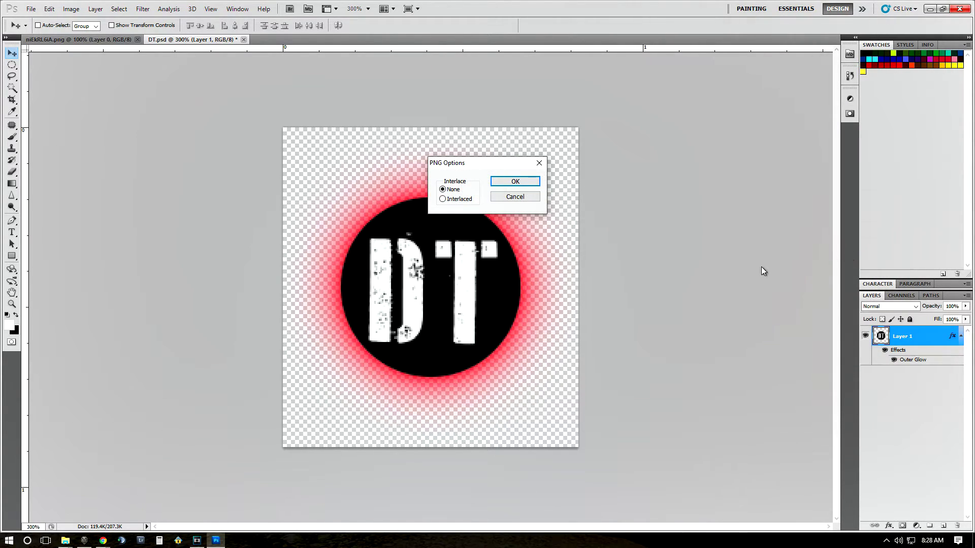
pyautogui.click(520, 184)
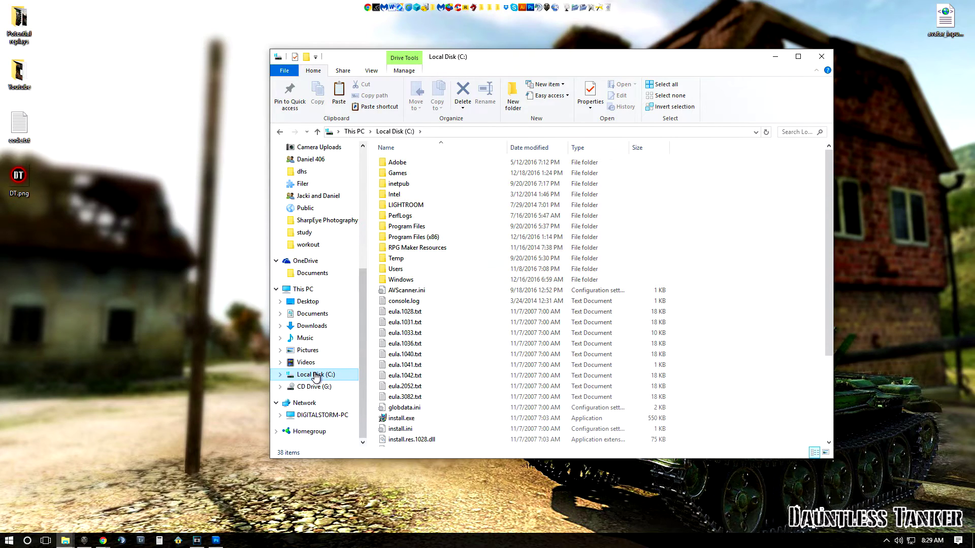
# Navigate to C:\Games\World_of_Tanks\res_mods\mods\shared_resources\xvm\res.
pyautogui.click(413, 174)
pyautogui.doubleClick(413, 173)
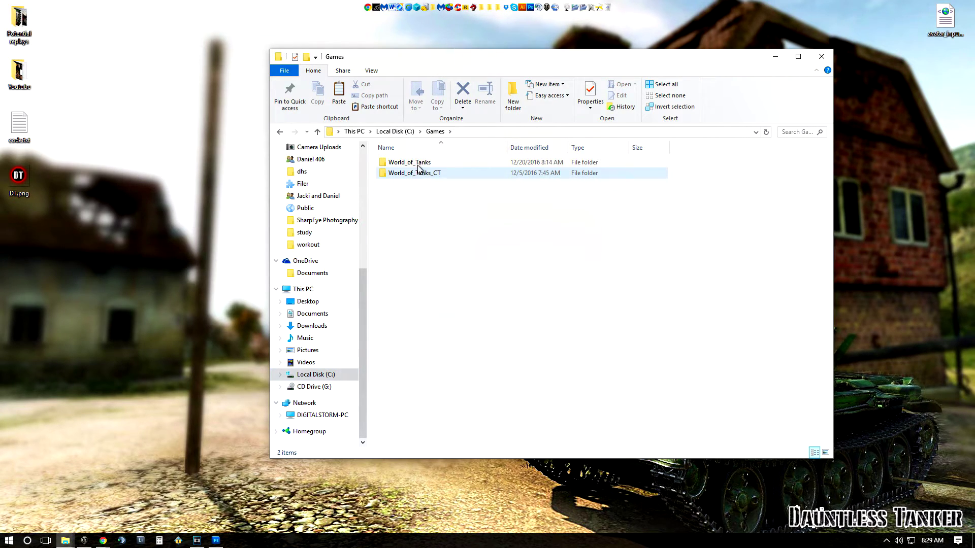
pyautogui.click(423, 162)
pyautogui.doubleClick(422, 162)
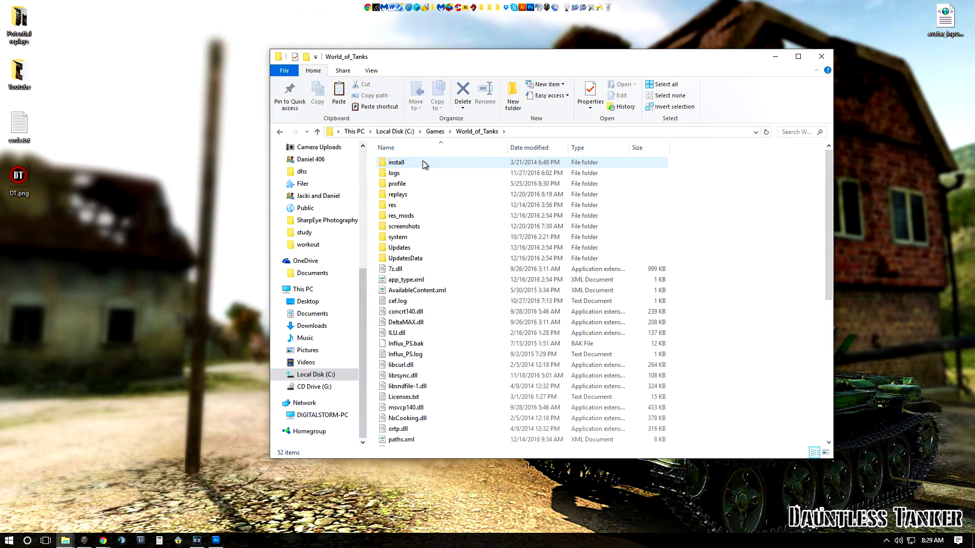
pyautogui.doubleClick(409, 217)
pyautogui.scroll(-2, 419, 348)
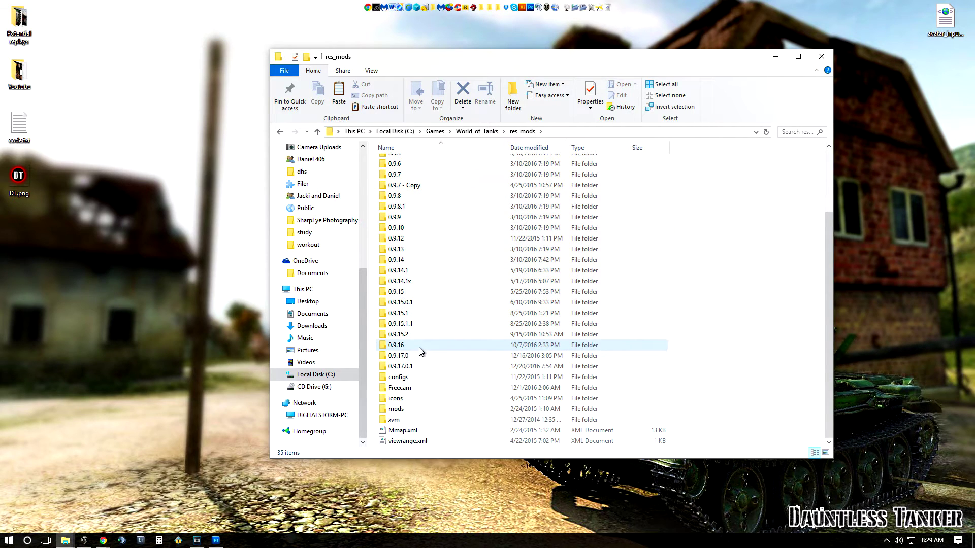
pyautogui.doubleClick(400, 411)
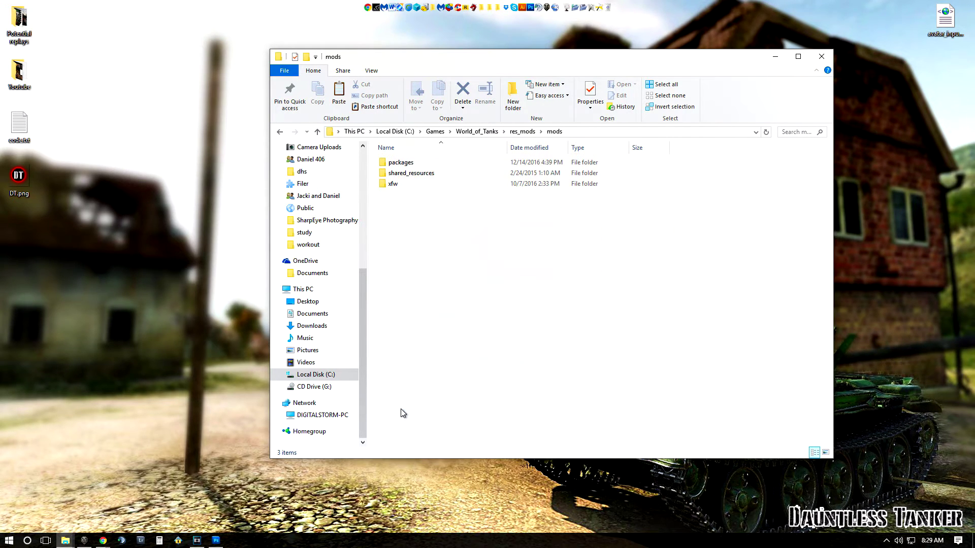
pyautogui.click(437, 175)
pyautogui.doubleClick(437, 175)
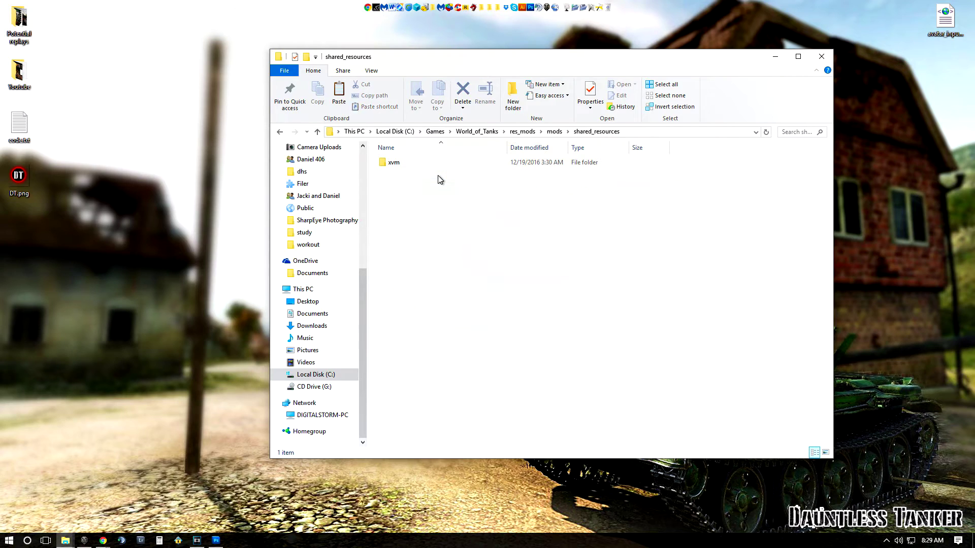
pyautogui.doubleClick(410, 162)
pyautogui.doubleClick(399, 195)
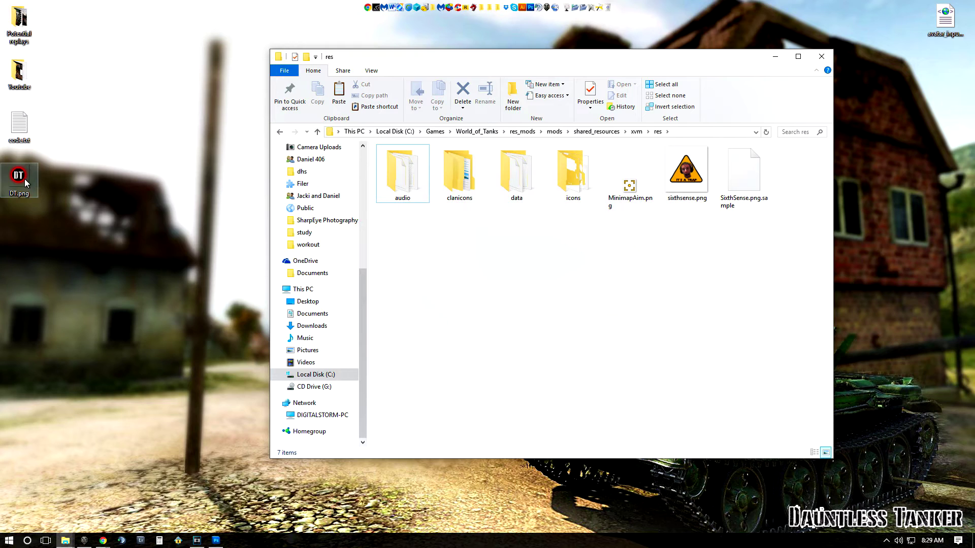
# Rename DT.png to sixthsense.png and drag it into res, replacing the existing file.
pyautogui.moveTo(25, 178); pyautogui.dragTo(102, 179)
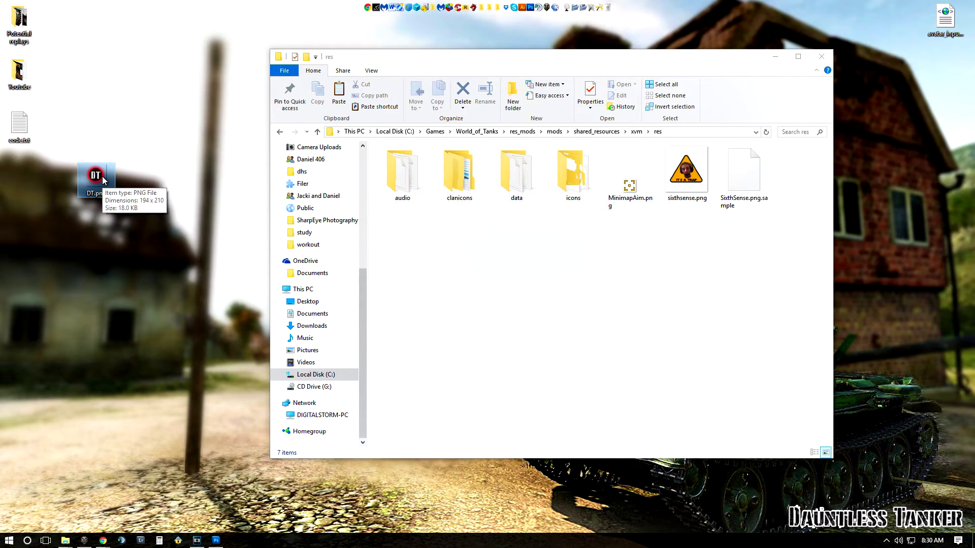
pyautogui.rightClick(102, 176)
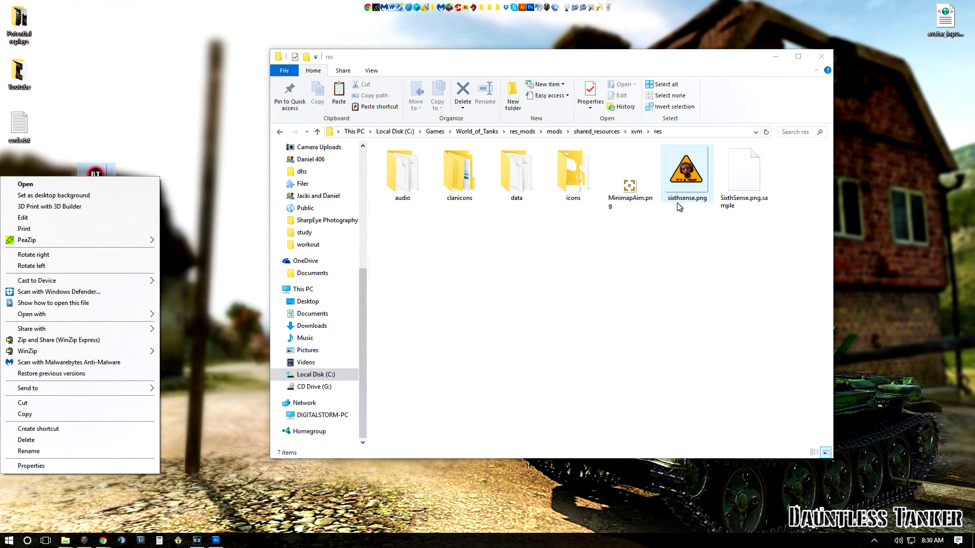
pyautogui.click(38, 451)
pyautogui.write('sixthsens')
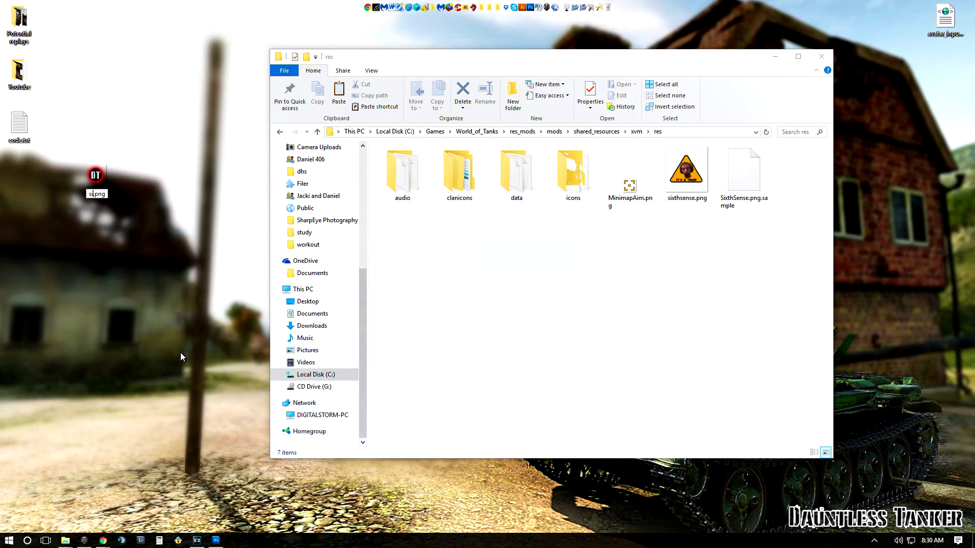
pyautogui.write('e')
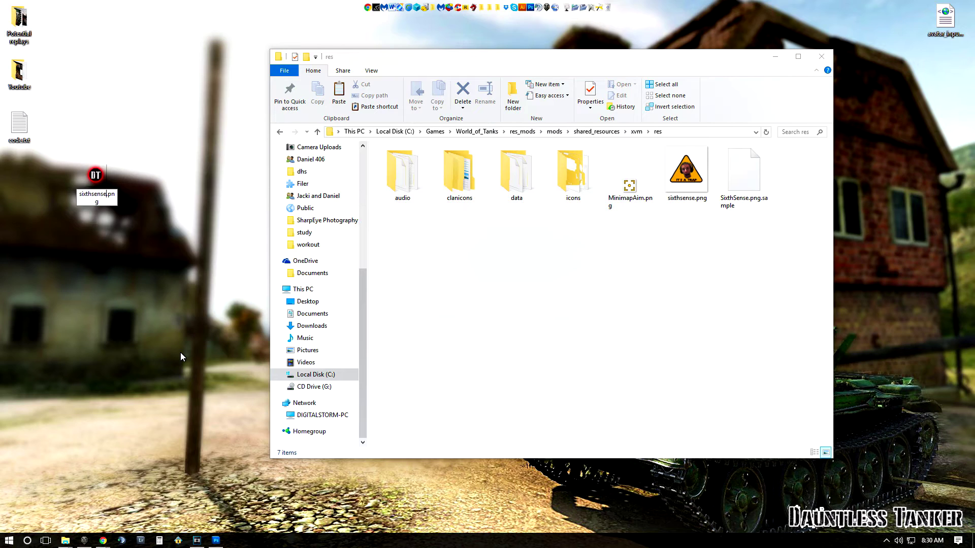
pyautogui.press('Return')
pyautogui.moveTo(110, 205); pyautogui.dragTo(569, 385)
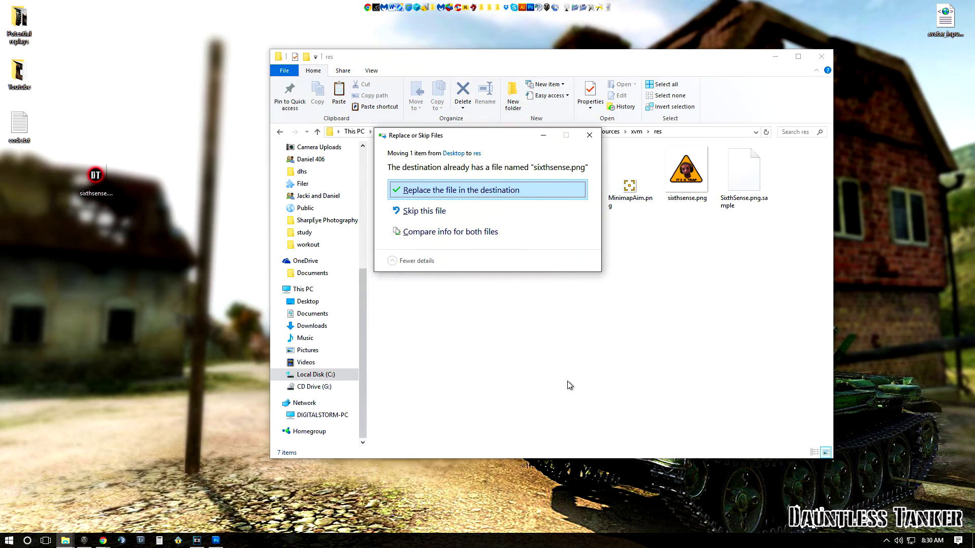
pyautogui.click(469, 191)
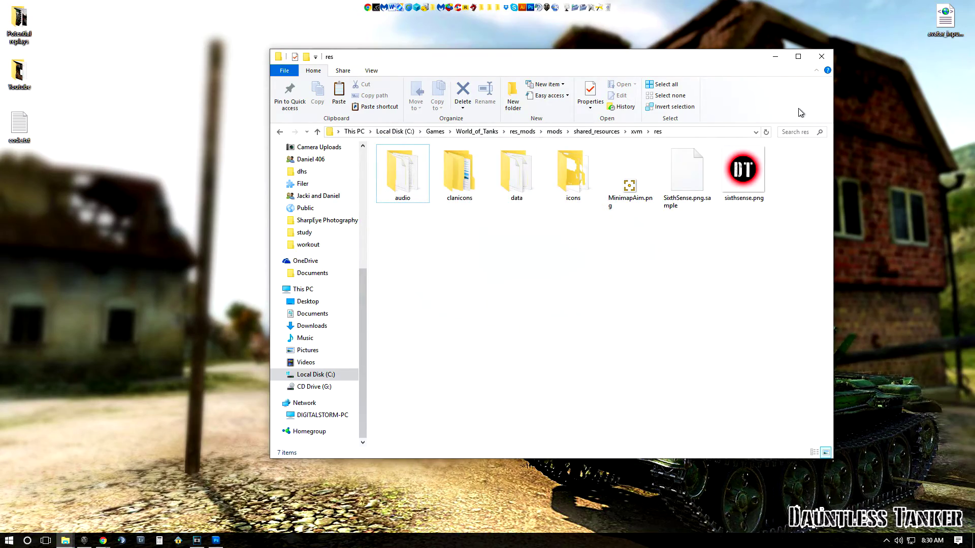
# Minimize Explorer and fire three shots at the enemy Lorr. 39L AM in sniper view.
pyautogui.click(772, 57)
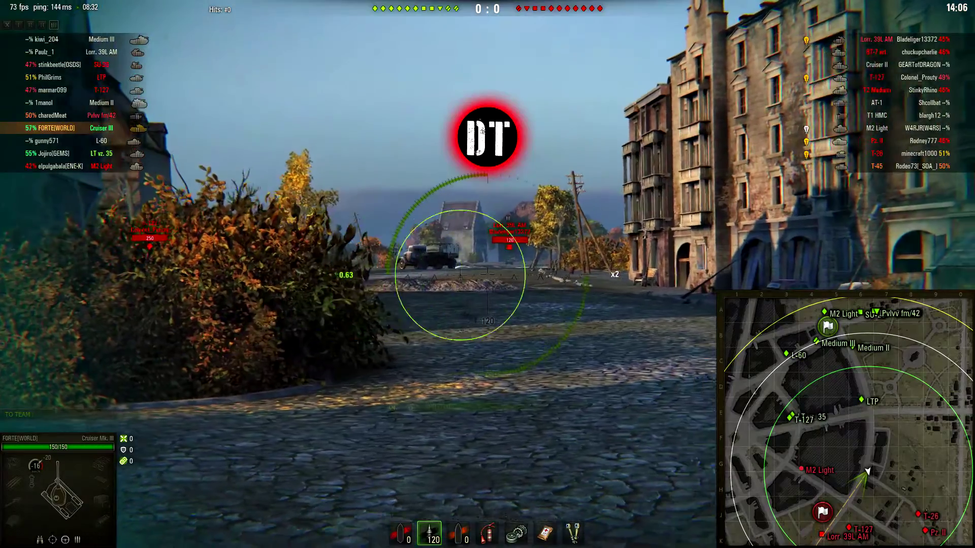
pyautogui.scroll(1, 487, 274)
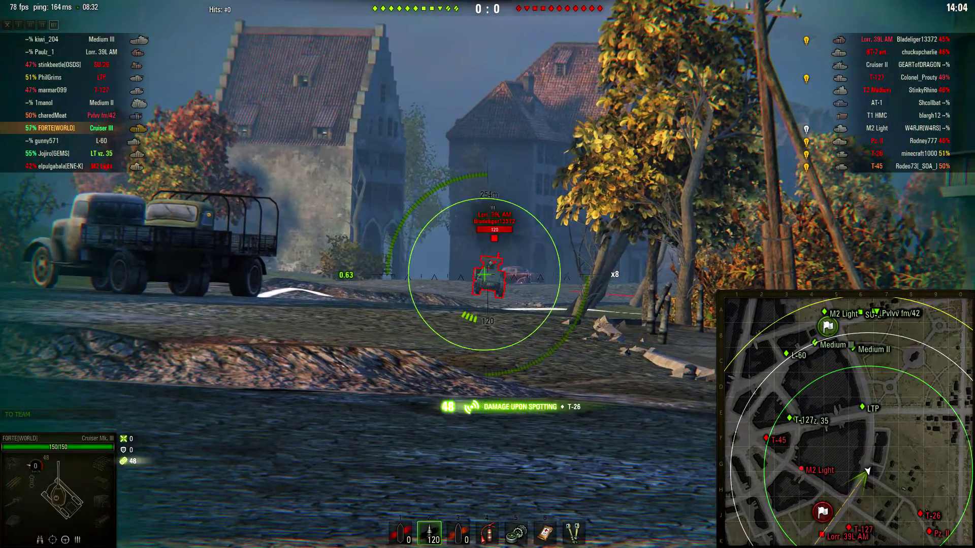
pyautogui.click(487, 274)
pyautogui.click(487, 274)
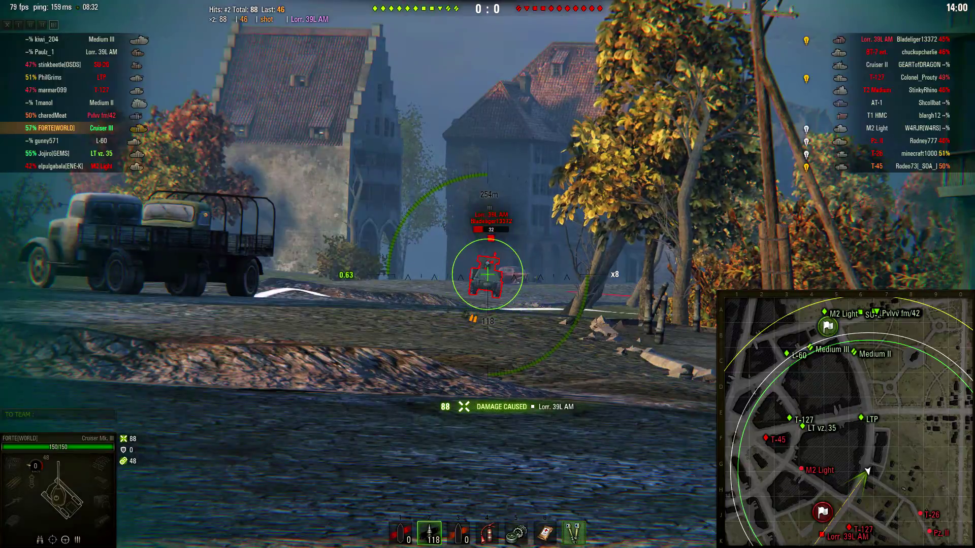
pyautogui.click(488, 274)
# Zoom out, reverse and turn the tank, then drive forward along the building and street.
pyautogui.scroll(-3, 488, 274)
pyautogui.press('s')
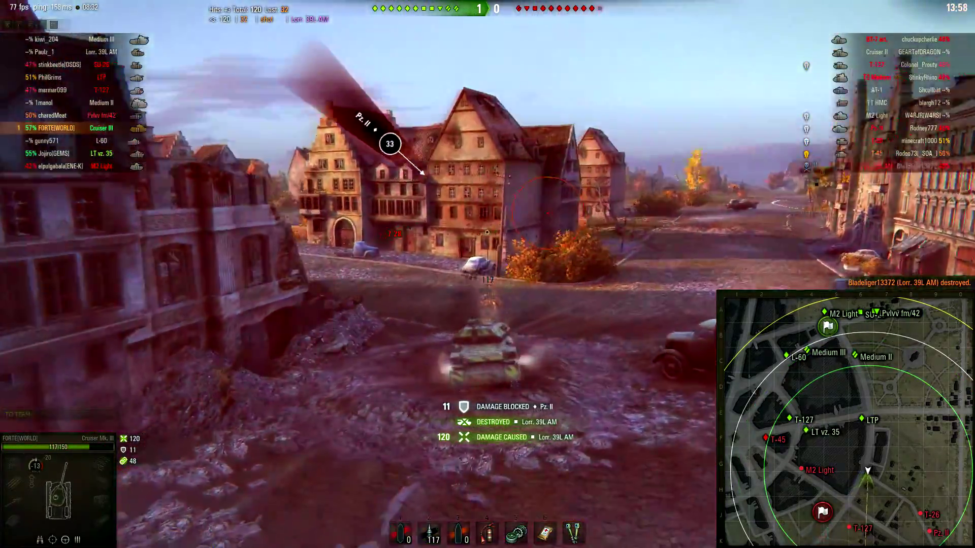
pyautogui.press('d')
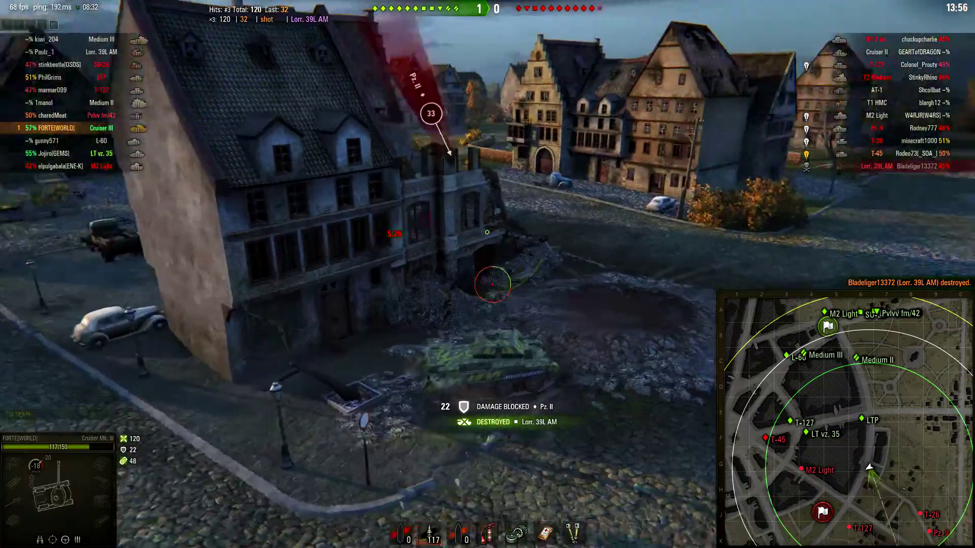
pyautogui.press('w')
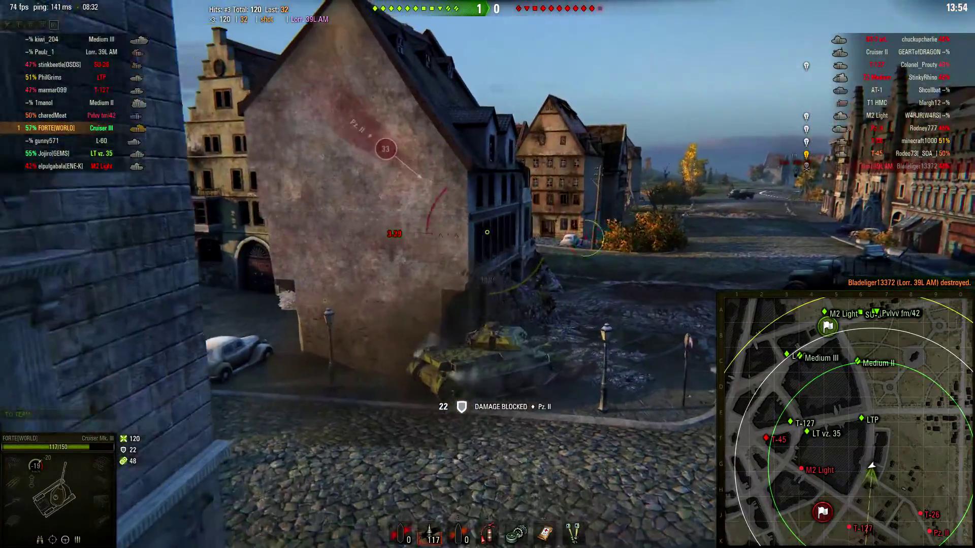
pyautogui.press('w')
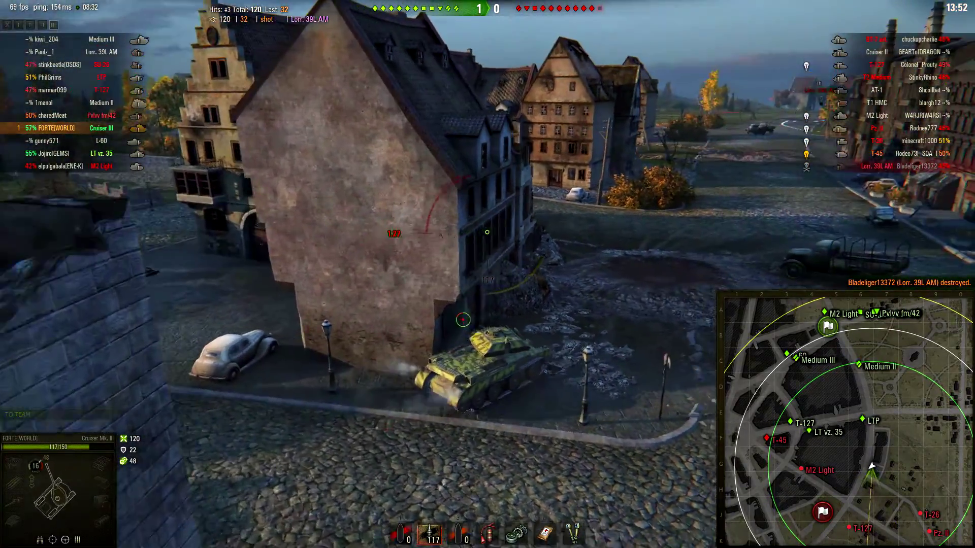
pyautogui.press('w')
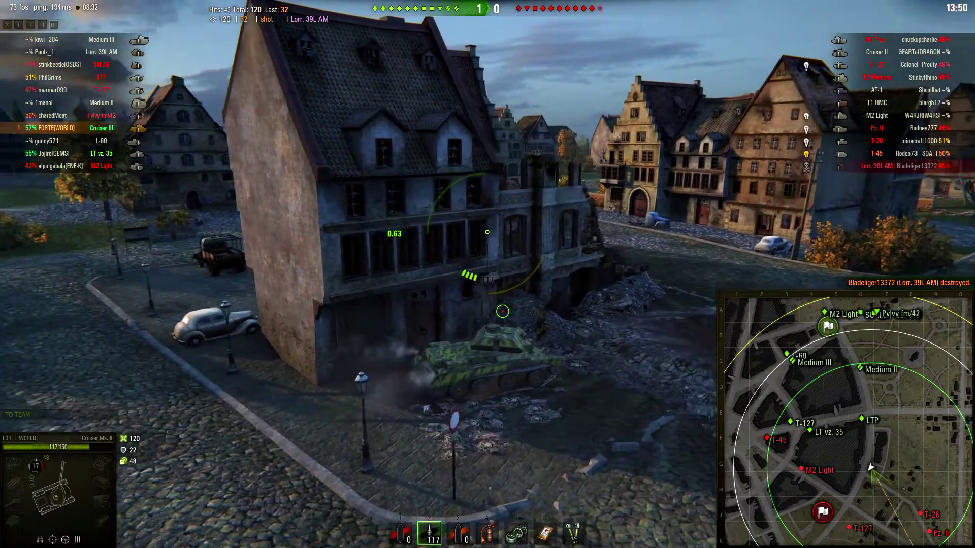
pyautogui.press('w')
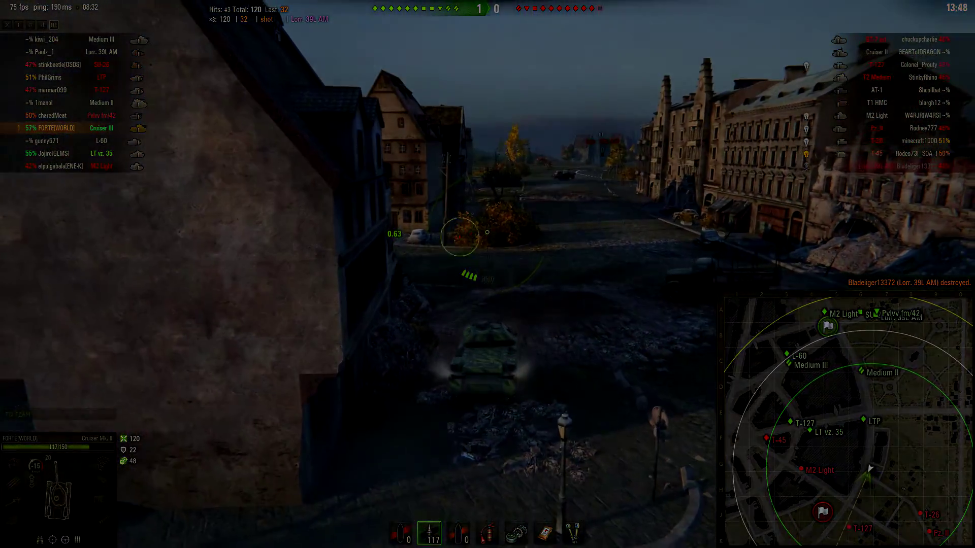